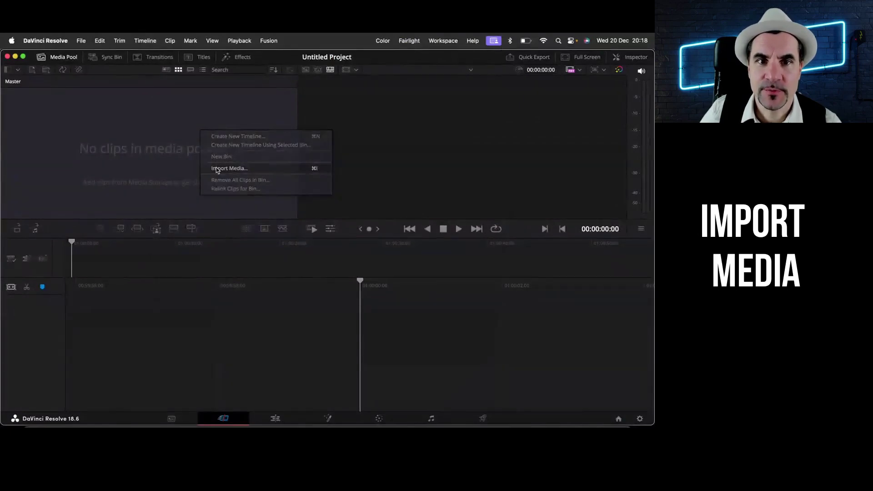
Step: Import Demo.mp4 into the media pool and drag it onto Timeline 1
left_click(217, 169)
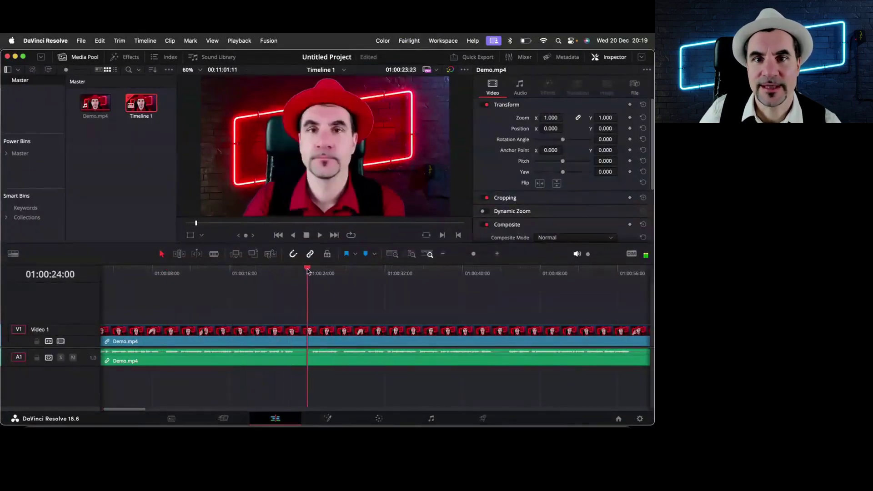
left_click_drag(308, 269, 133, 250)
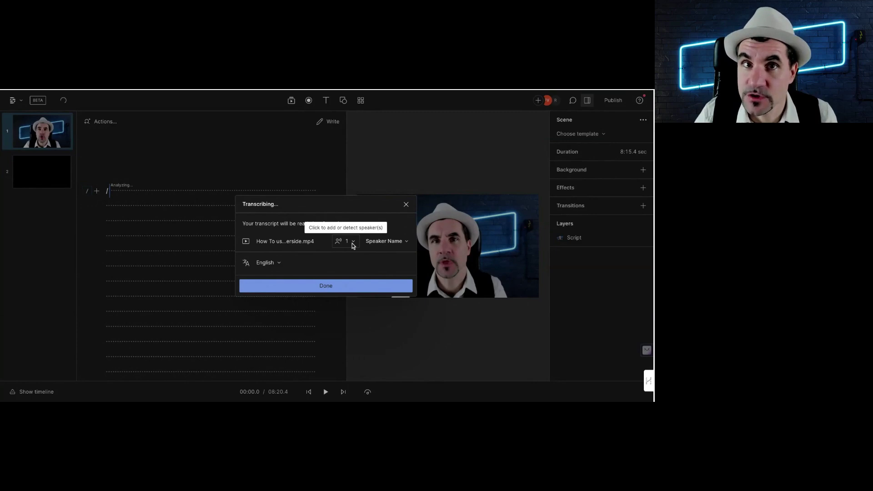
Step: Confirm transcription in English with 1 speaker so the Kajabi script loads
left_click(342, 287)
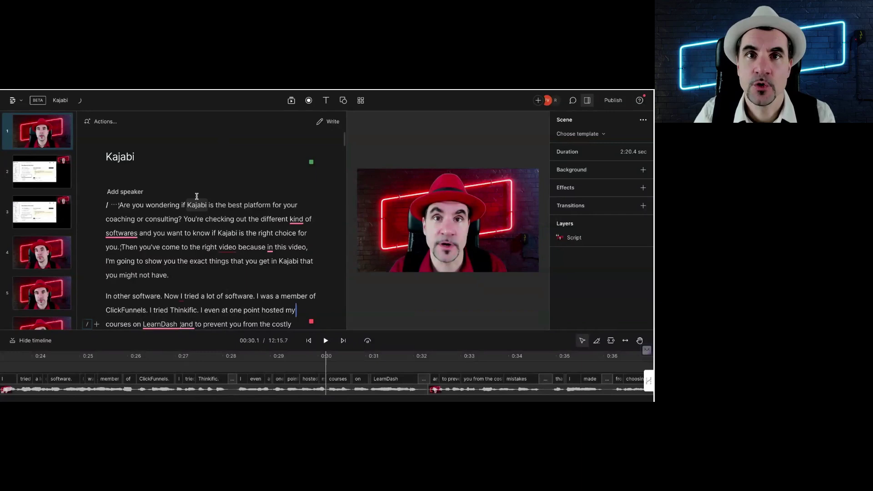
Step: Select the first paragraph of the Kajabi script and delete it
scroll(226, 195, "down", 1)
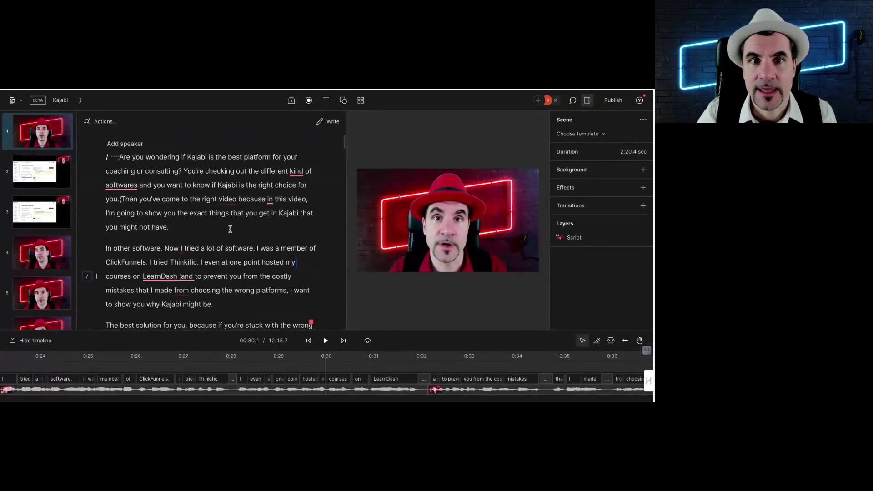
left_click(106, 249)
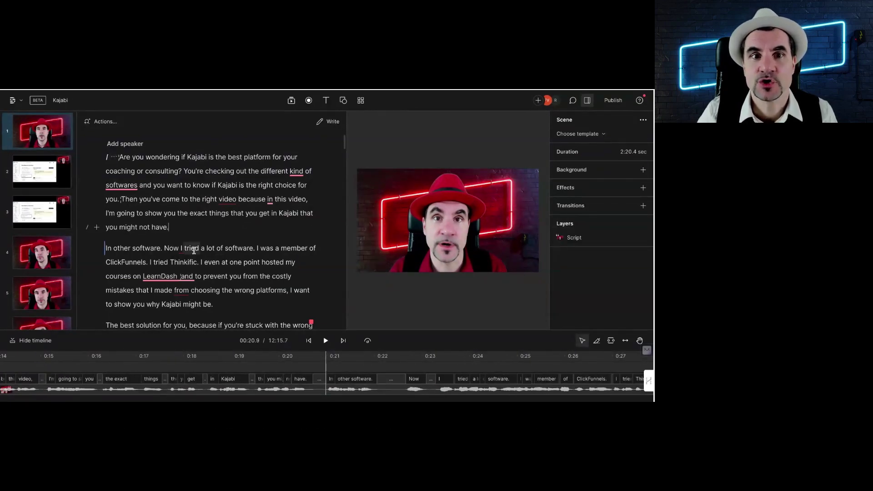
triple_click(193, 230)
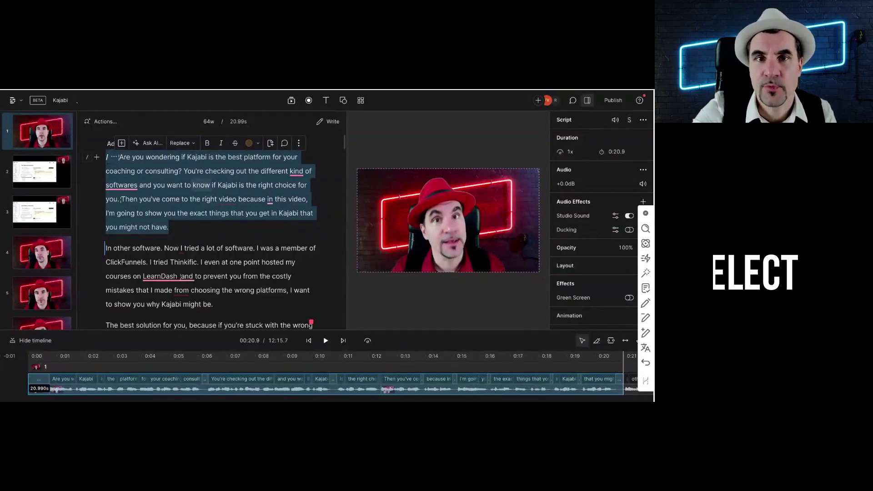
key("BackSpace")
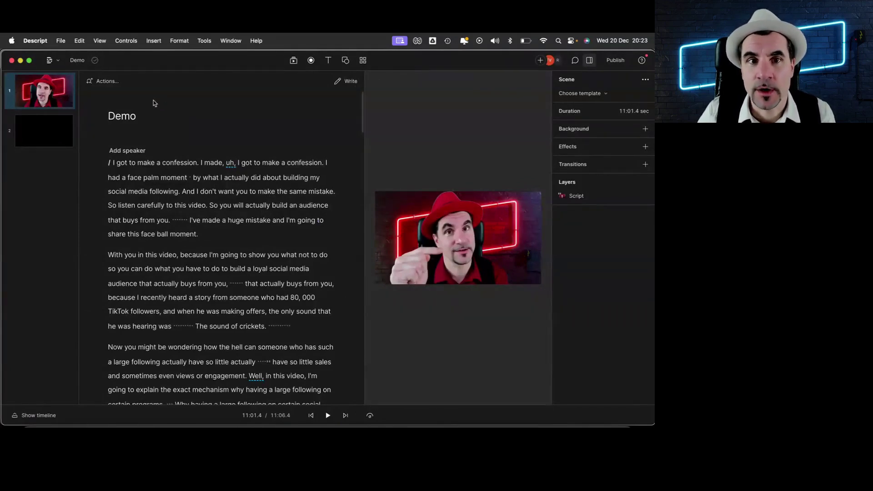
Step: Select the whole script, preview filler words without removing any, then search for word gaps to shorten
key("super+a")
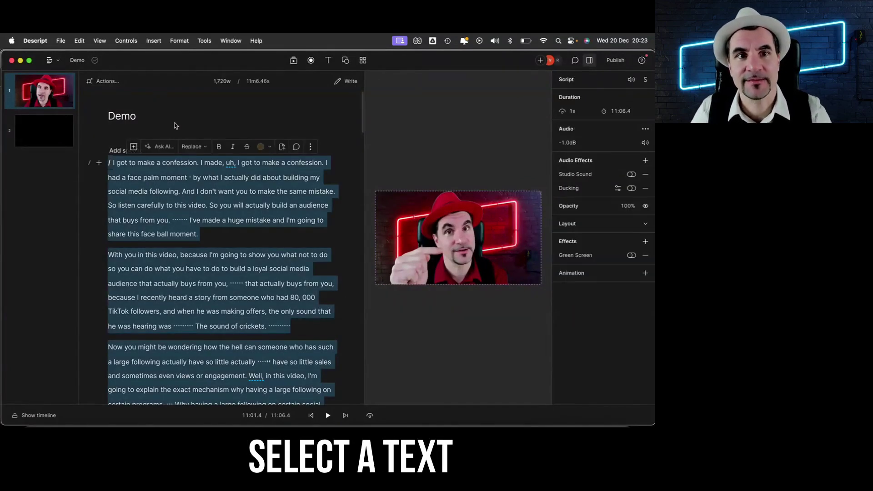
left_click(100, 83)
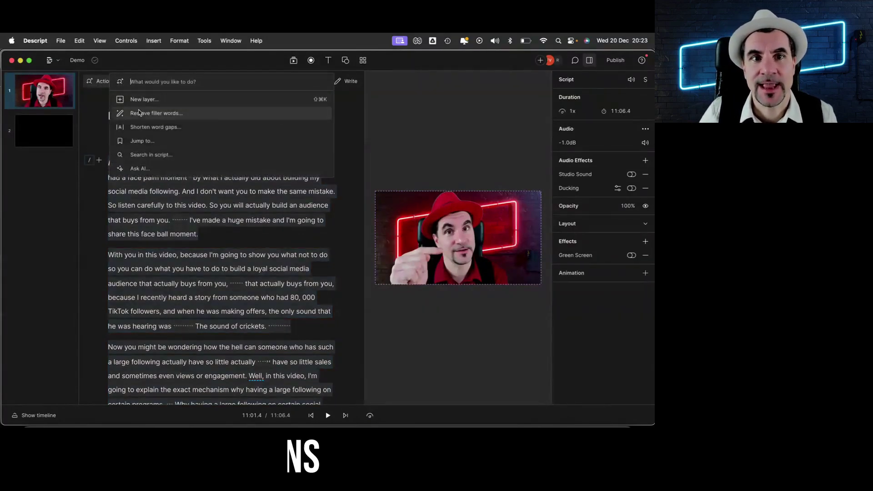
left_click(159, 114)
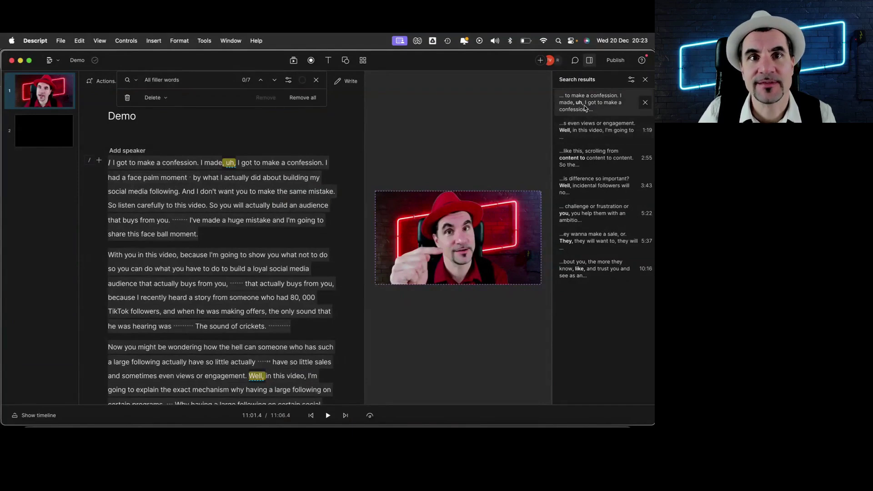
left_click(317, 81)
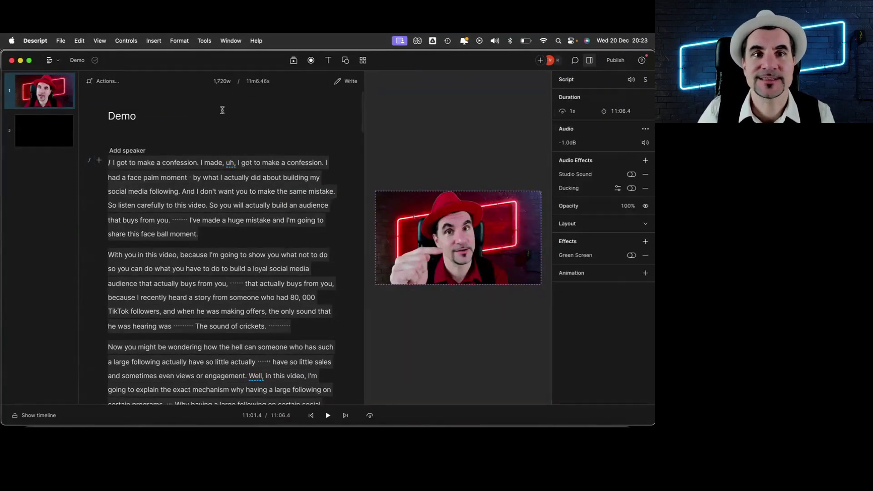
left_click(111, 84)
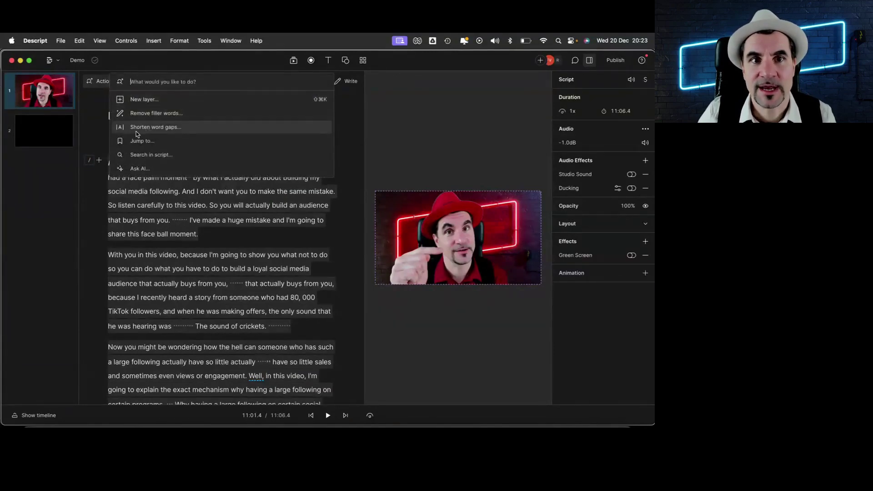
left_click(157, 131)
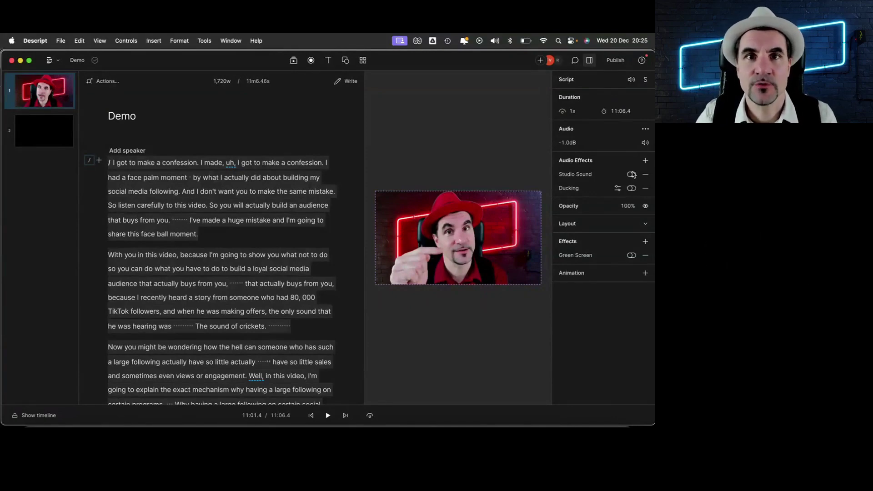
Step: Browse the Dynamics and EQ audio effect submenus
left_click(646, 160)
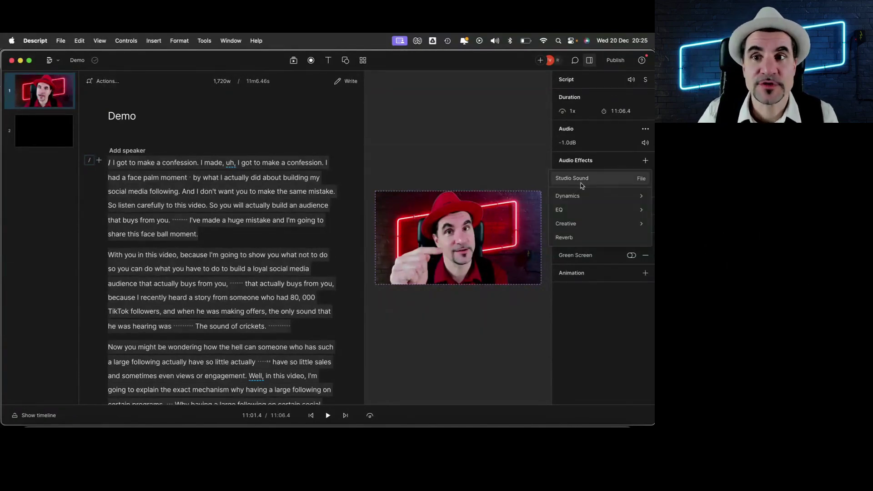
mouse_move(582, 196)
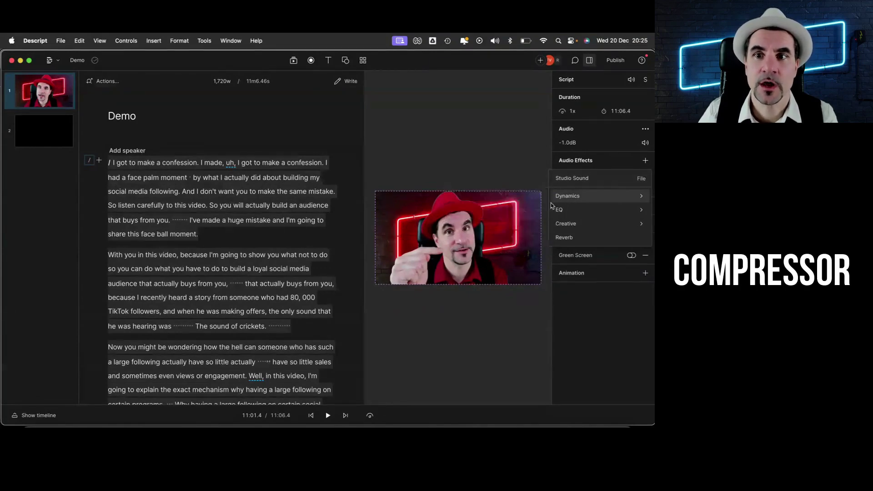
mouse_move(569, 211)
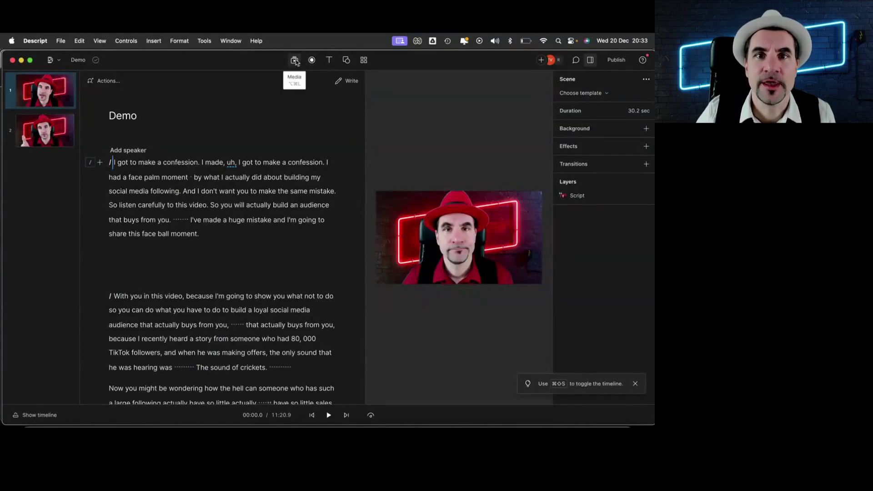
Step: Show facepalm stock videos in the media library
left_click(295, 61)
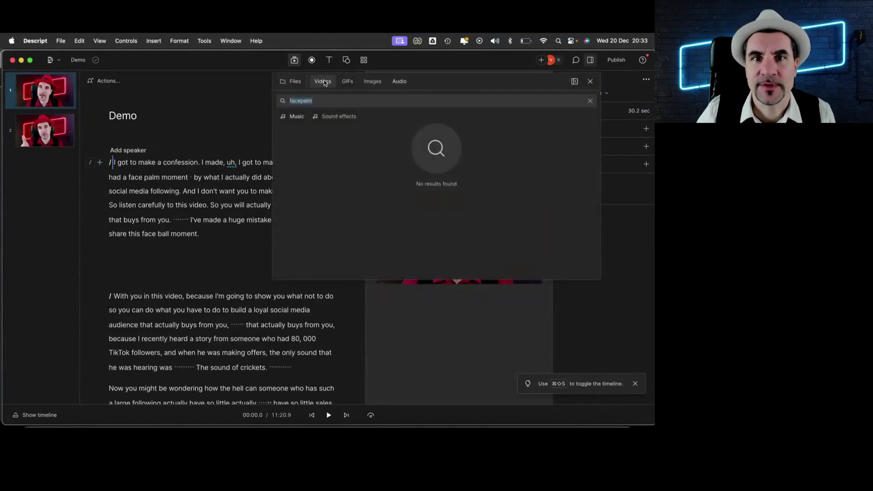
left_click(323, 82)
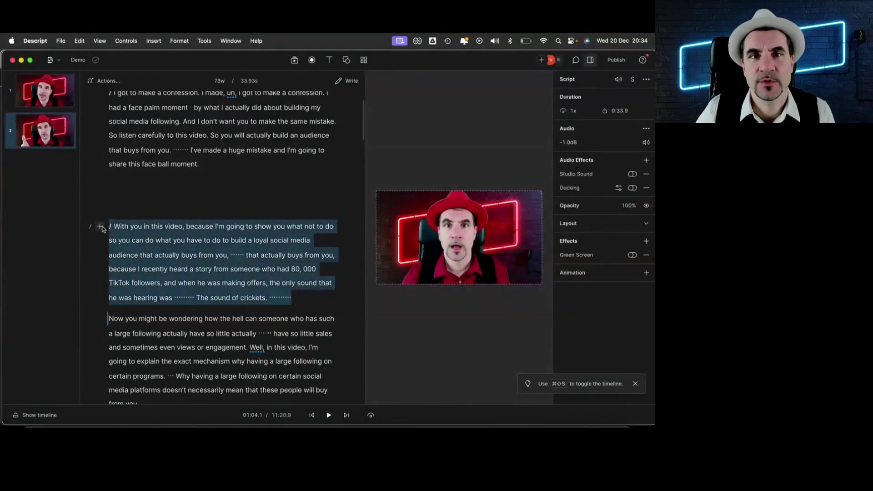
Step: Duplicate the selected paragraph into a new composition and open it
right_click(200, 242)
mouse_move(246, 357)
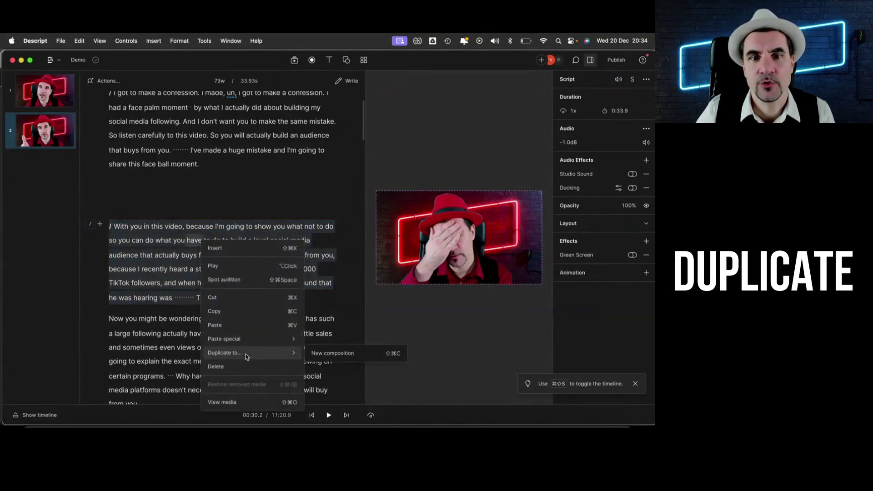
left_click(328, 354)
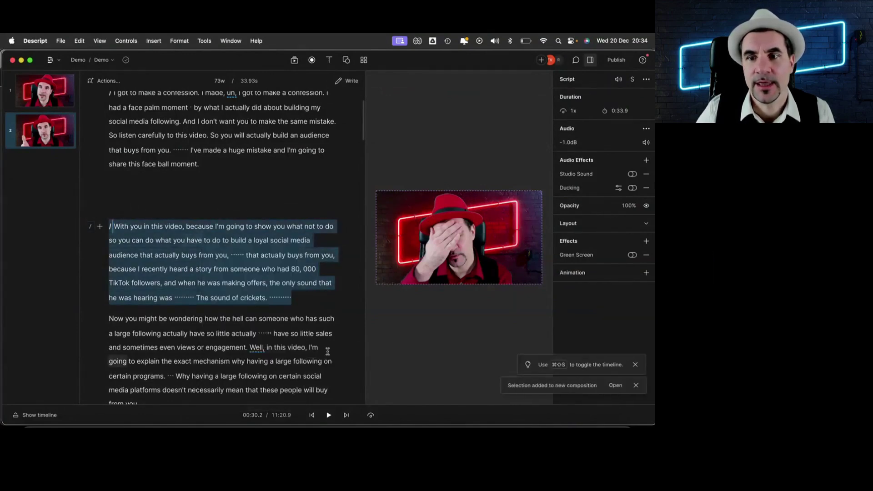
left_click(615, 386)
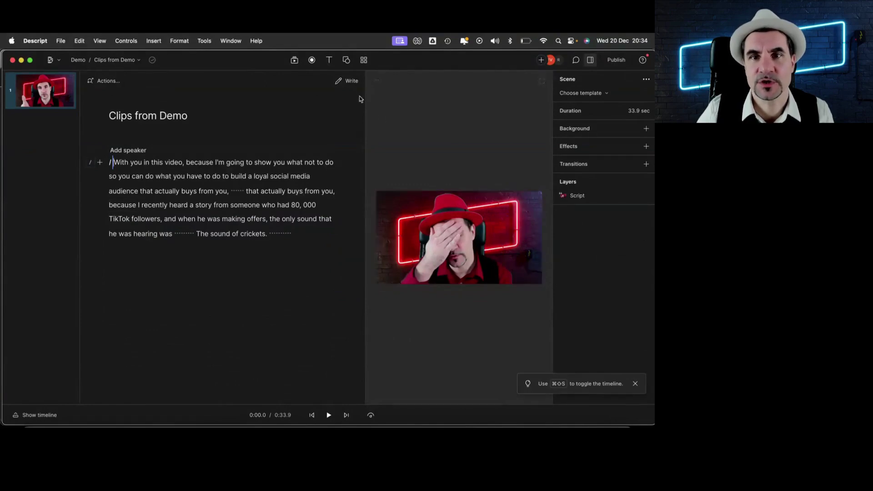
Step: Set the new composition's aspect ratio to Portrait 9:16
left_click(380, 81)
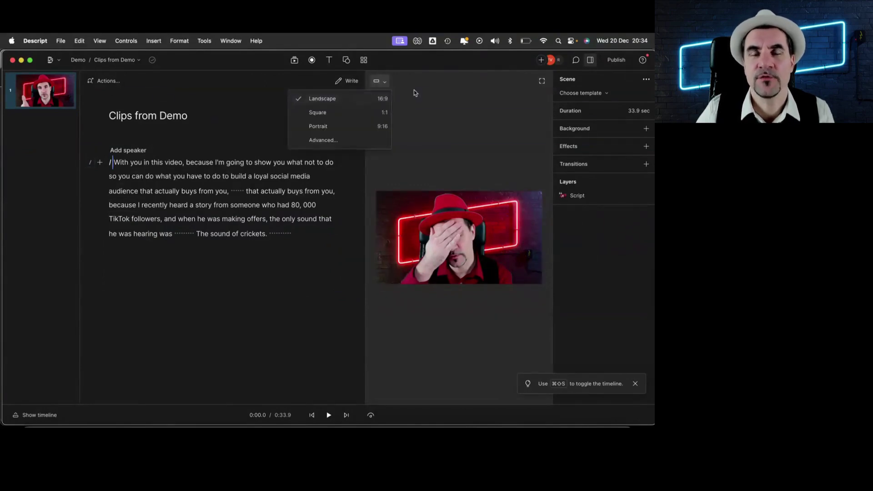
left_click(355, 112)
left_click(379, 81)
left_click(337, 127)
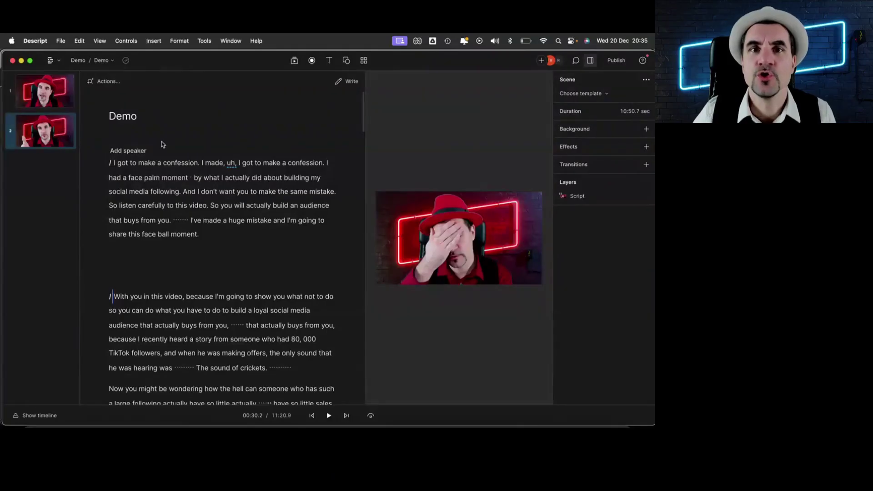
Step: Scroll through the Ask AI script actions and close the menu without running one
left_click(105, 82)
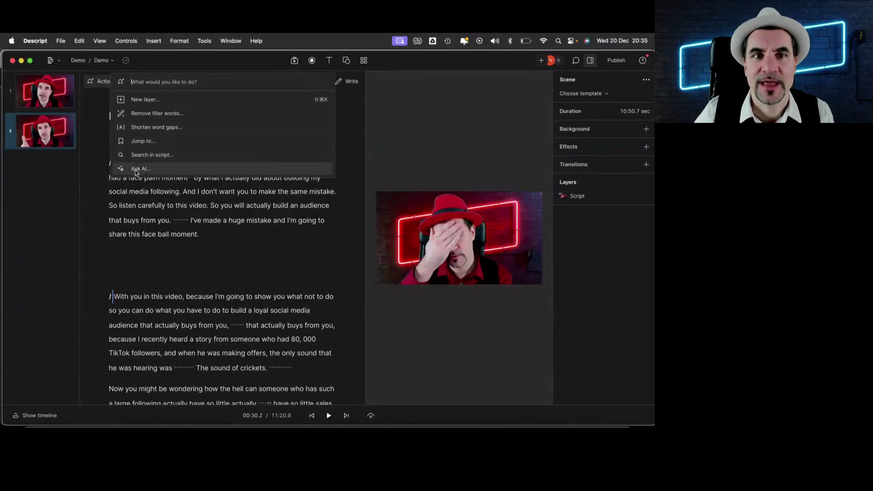
left_click(135, 170)
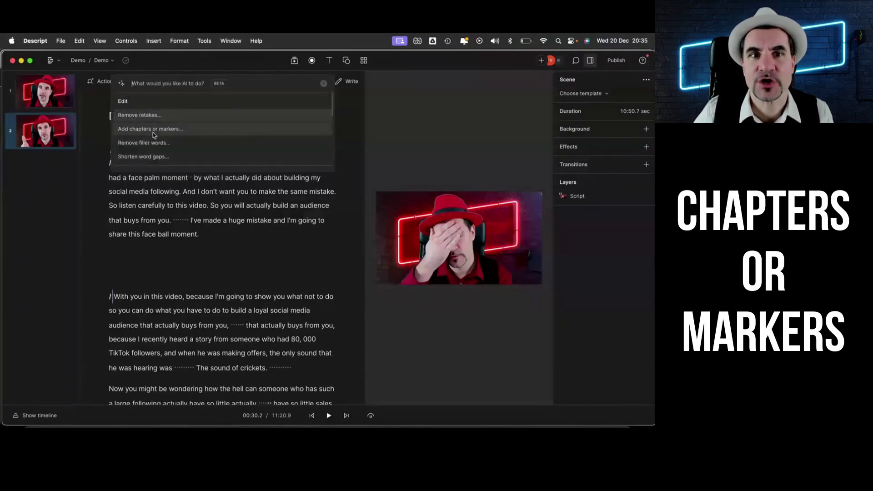
scroll(162, 143, "down", 3)
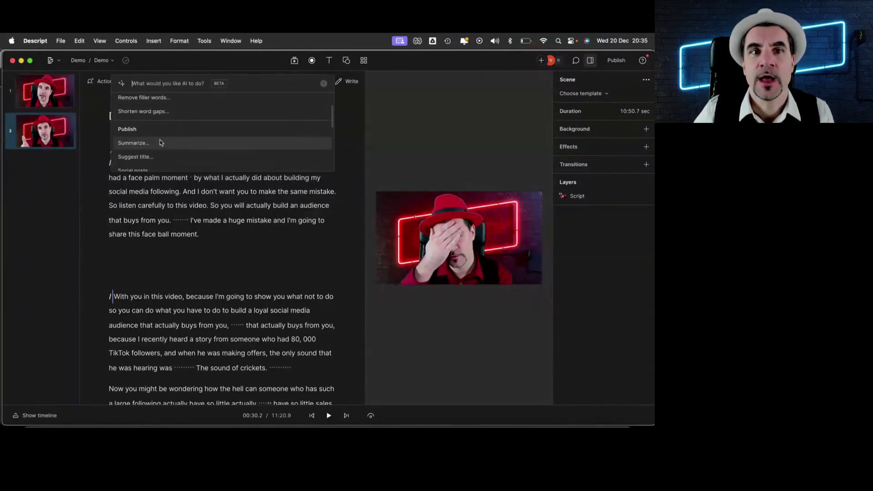
scroll(159, 146, "down", 2)
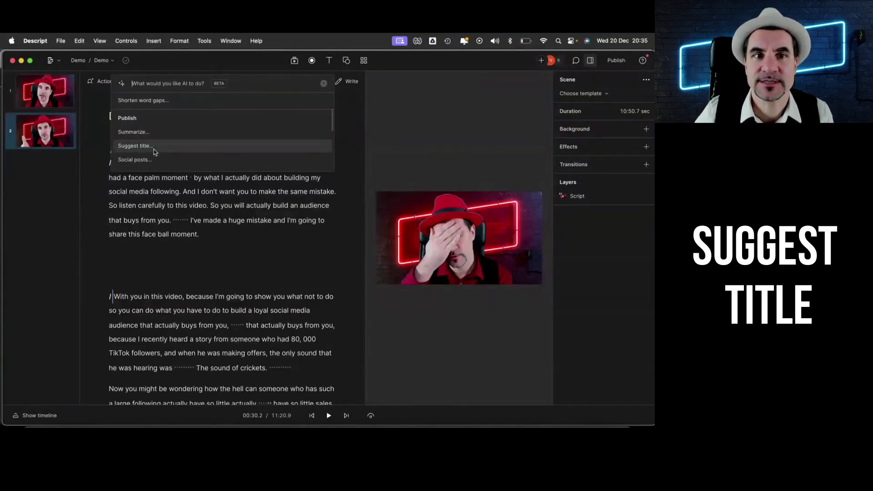
scroll(157, 151, "down", 1)
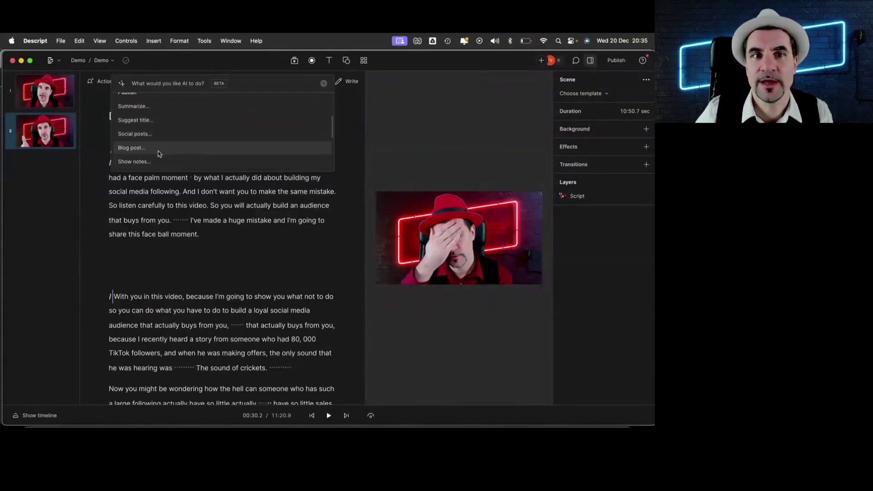
left_click(213, 233)
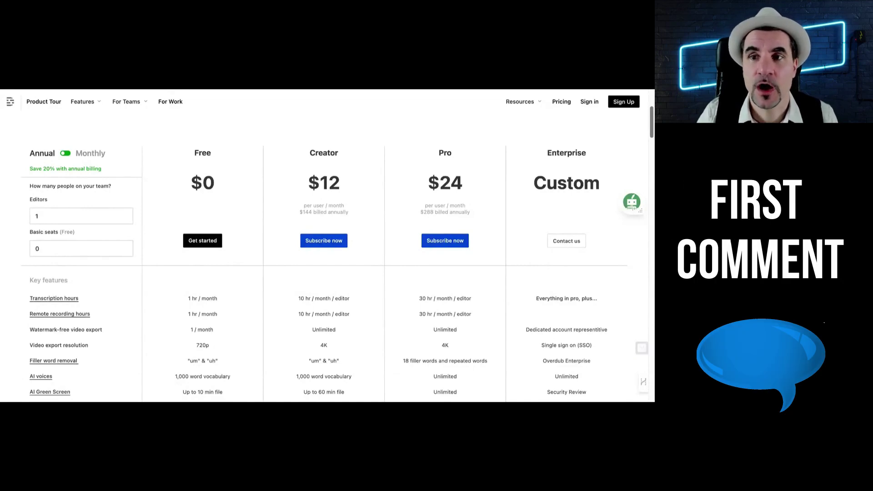
scroll(324, 319, "down", 2)
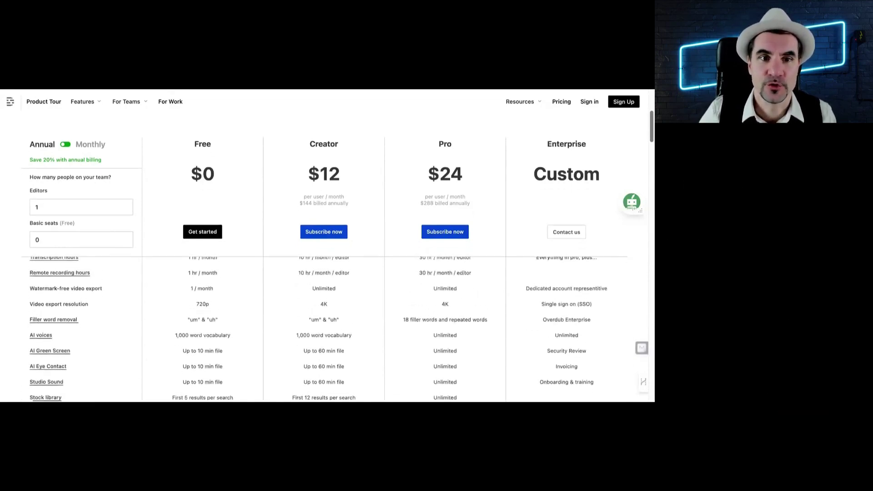
scroll(219, 288, "up", 1)
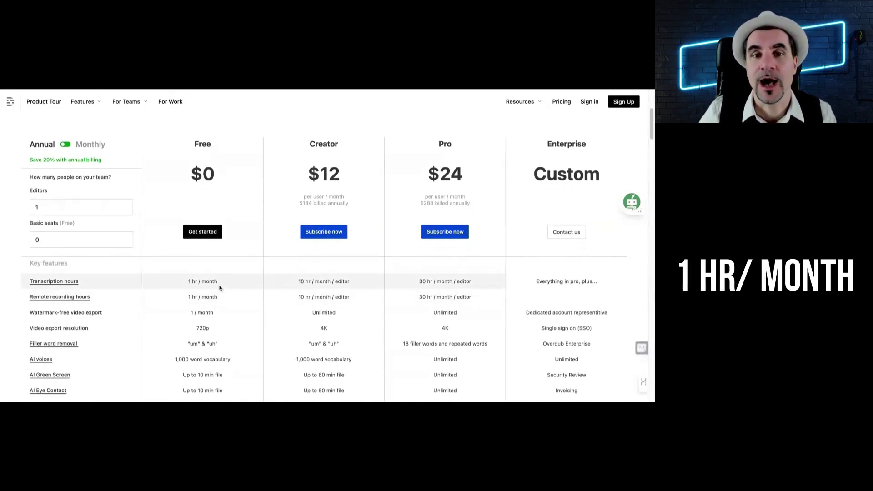
scroll(226, 301, "down", 1)
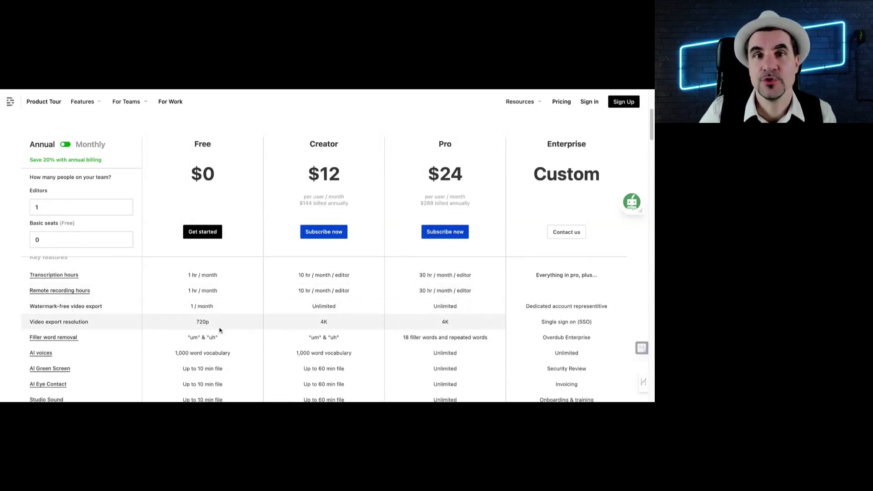
scroll(220, 330, "down", 2)
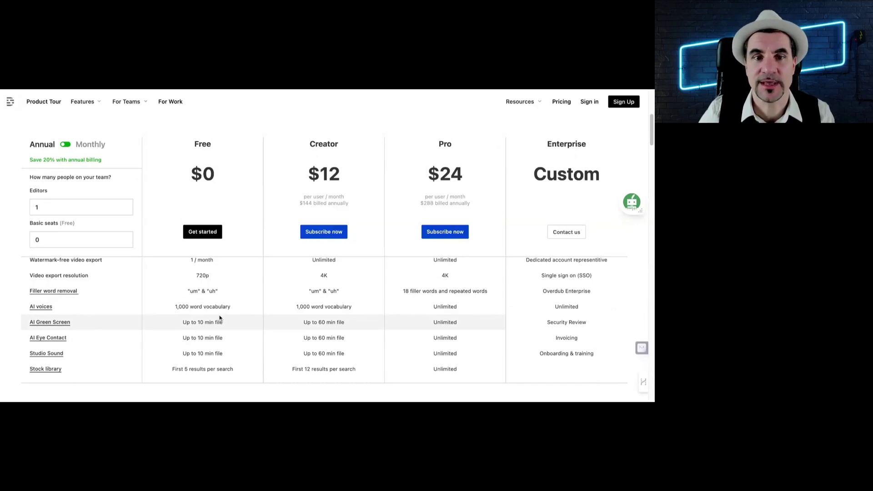
scroll(309, 310, "up", 4)
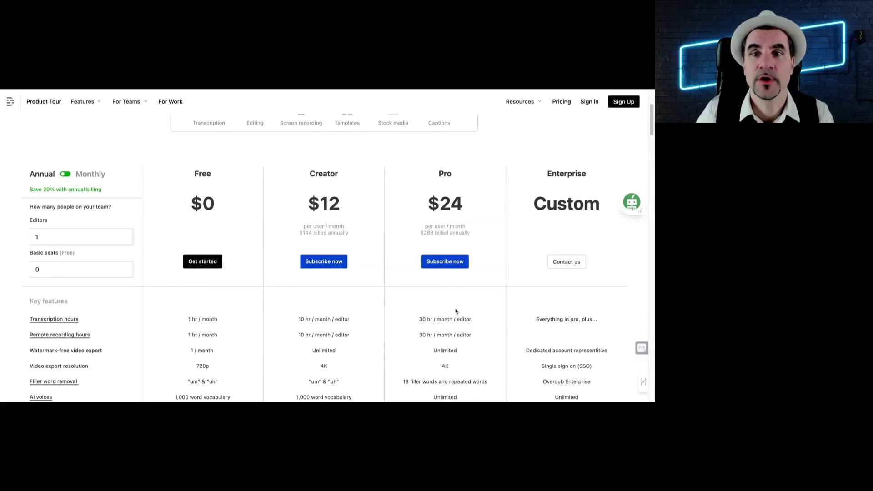
scroll(457, 309, "down", 2)
scroll(456, 312, "down", 1)
scroll(455, 308, "down", 1)
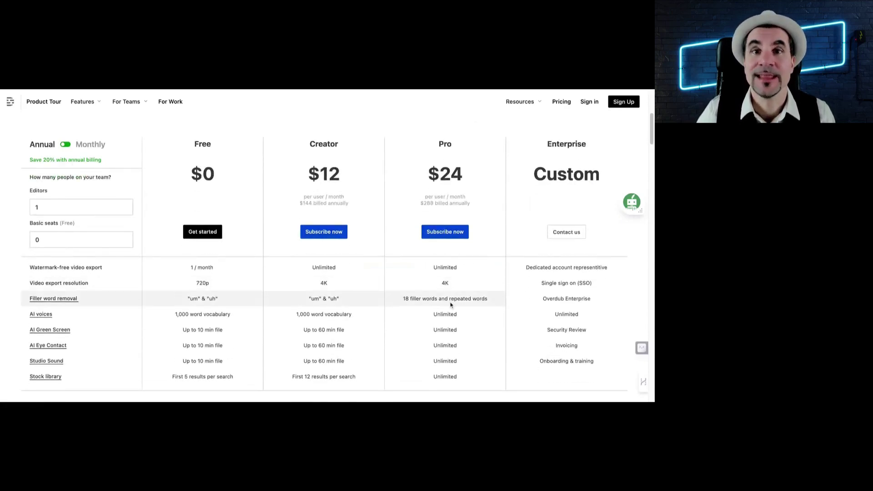